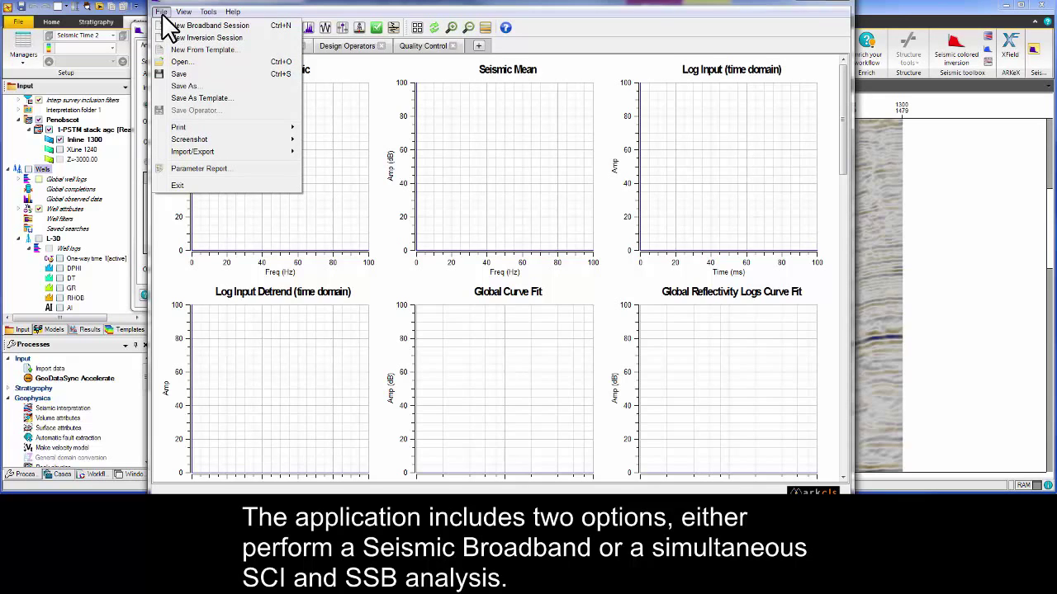
- Start a new broadband session and load 40 traces from the full 3D survey of the 1-PSTM stack agc [Realized] 1 volume
click(163, 16)
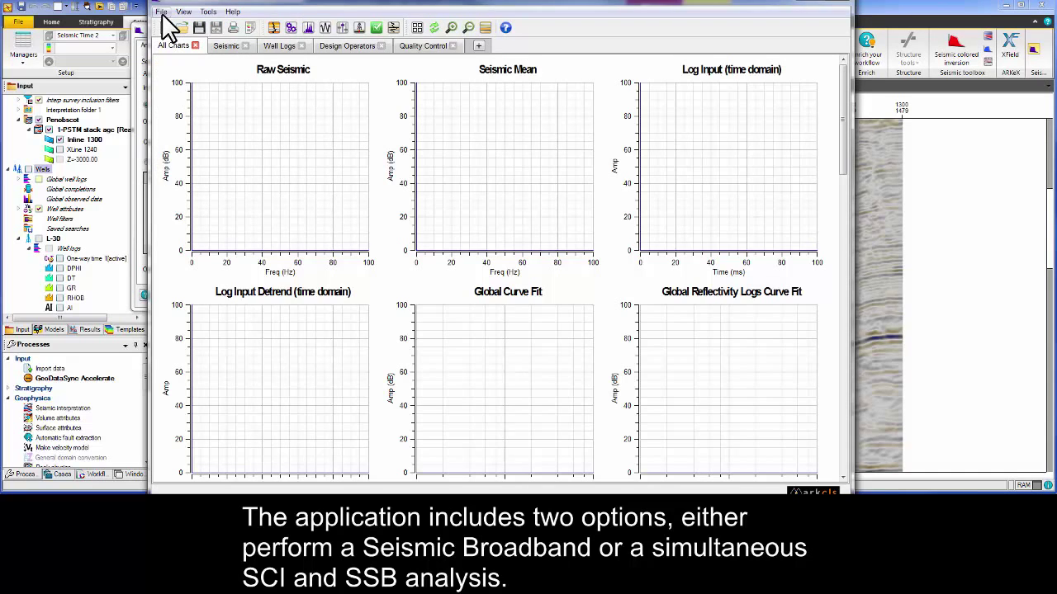
click(274, 30)
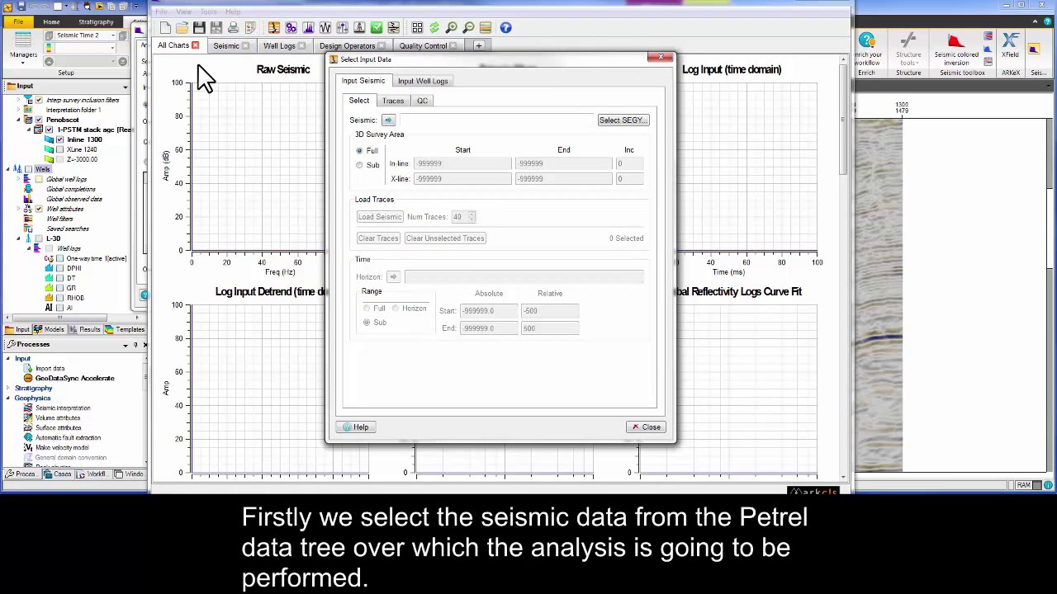
click(118, 131)
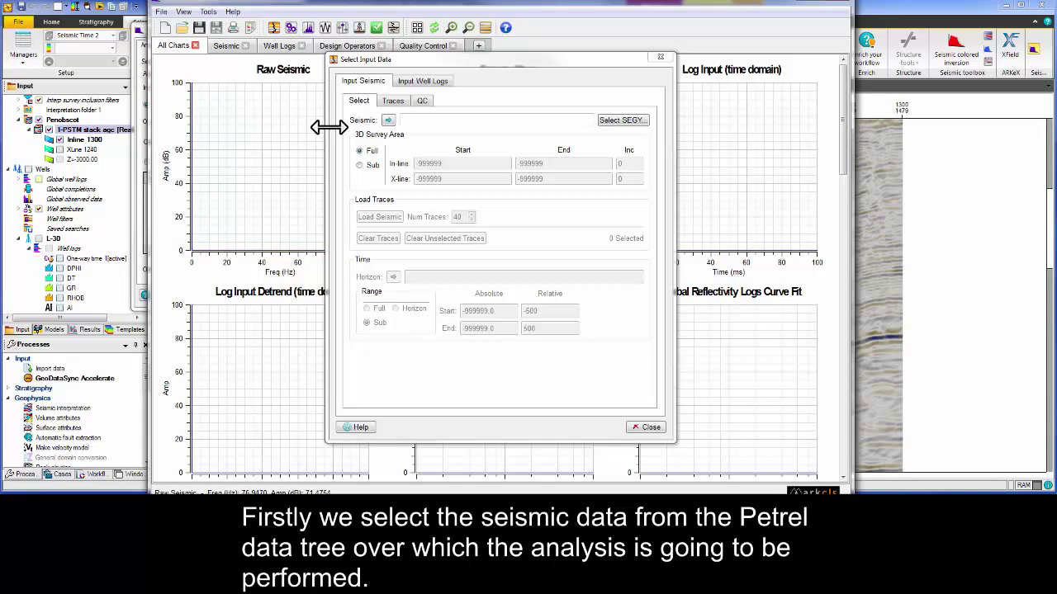
click(388, 120)
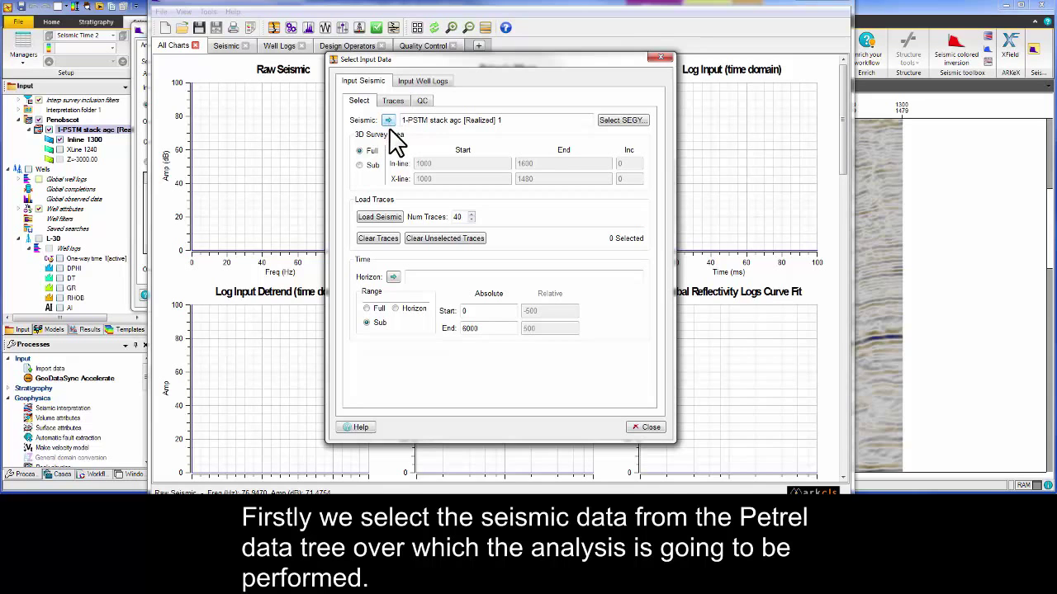
click(393, 220)
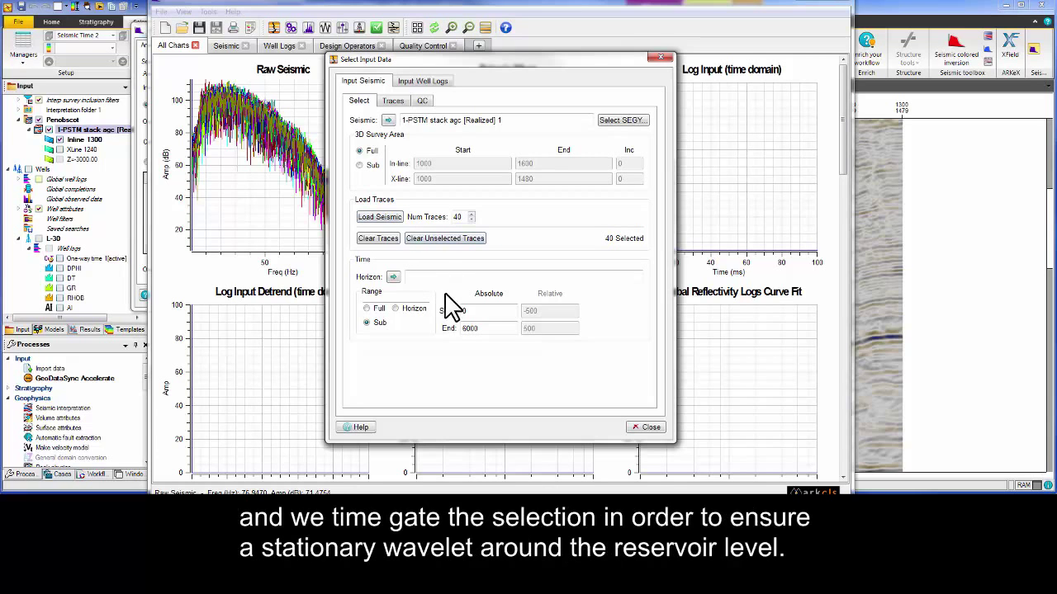
- Restrict the input seismic to an absolute time range from 1600 to 2400
double_click(481, 311)
key(Tab)
text(24)
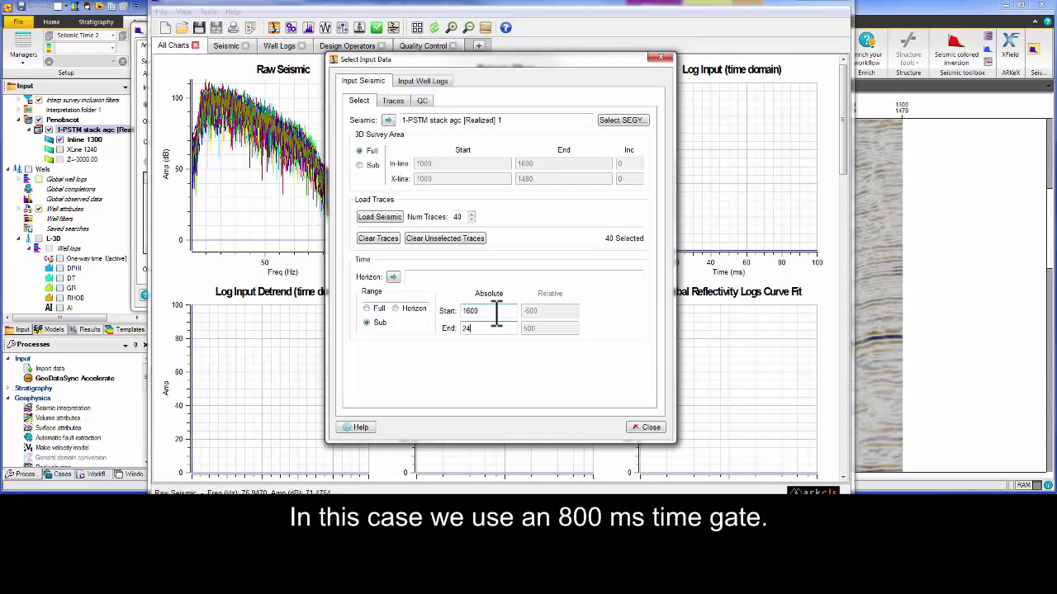
key(Tab)
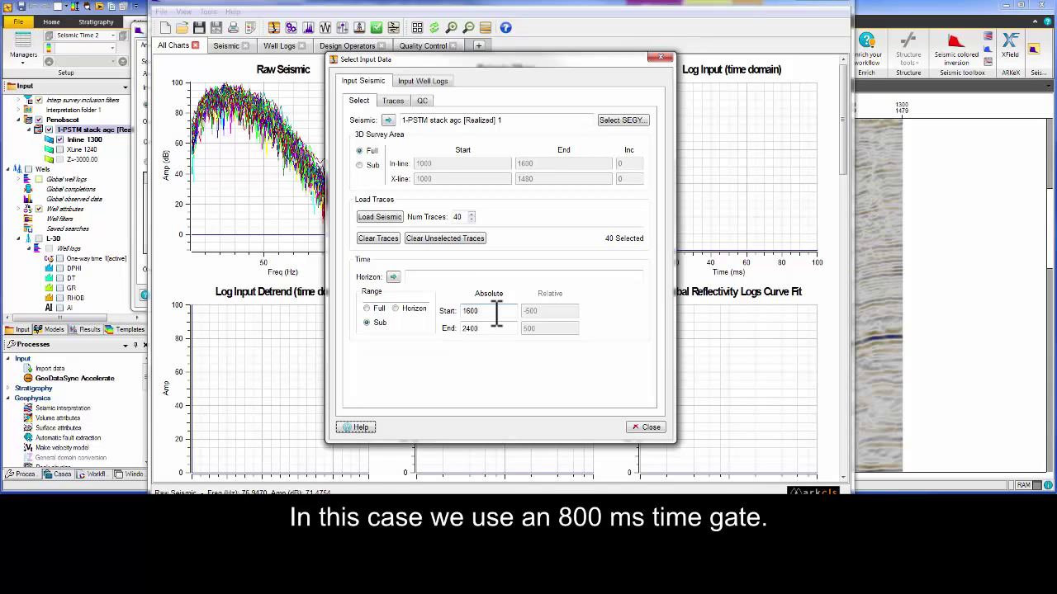
- Load the acoustic impedance well logs from the Wells folder as the well log input
click(421, 82)
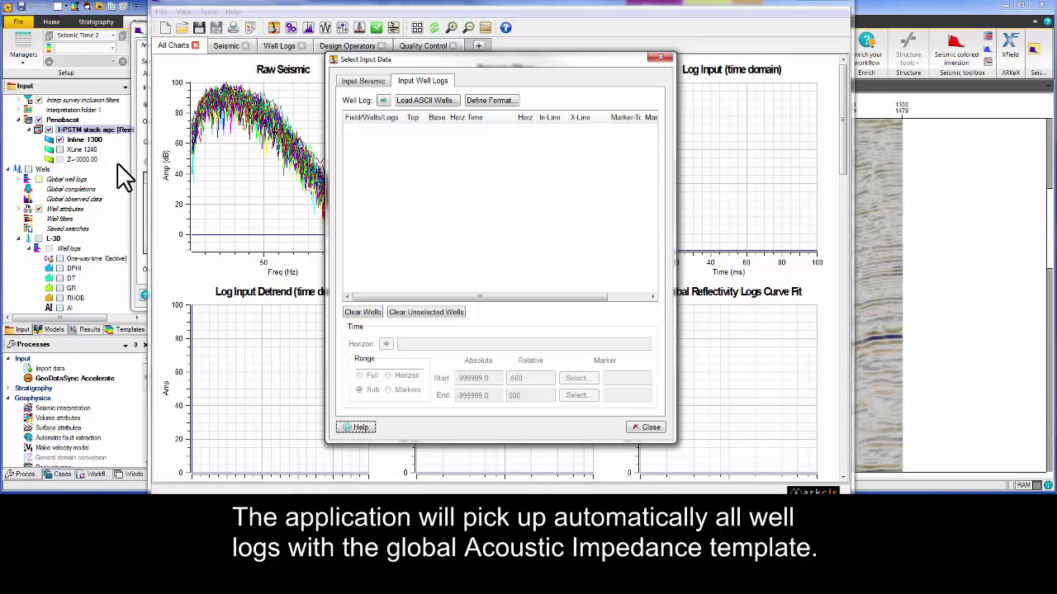
click(51, 183)
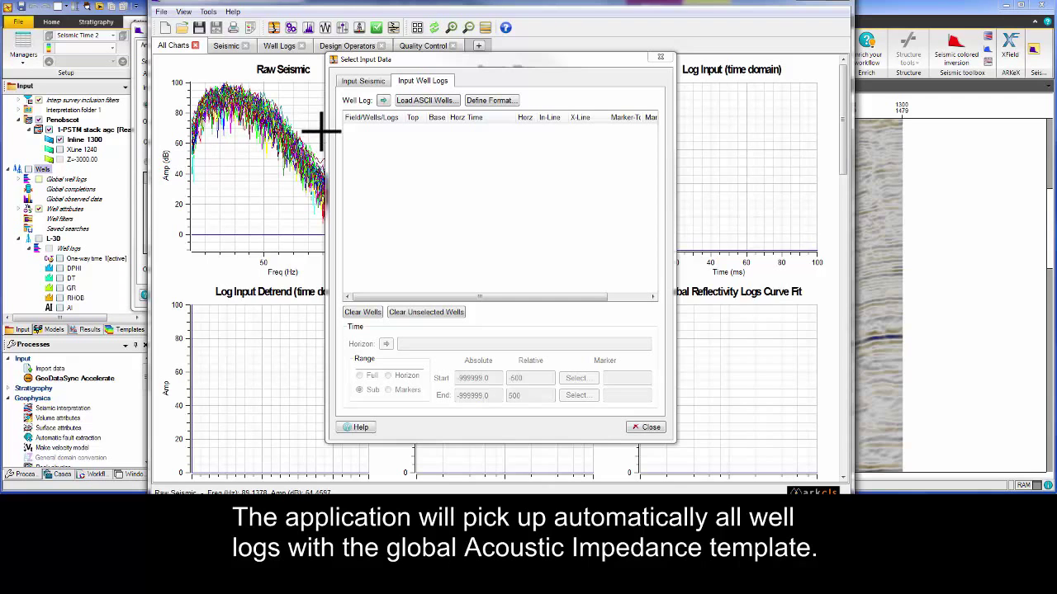
click(383, 100)
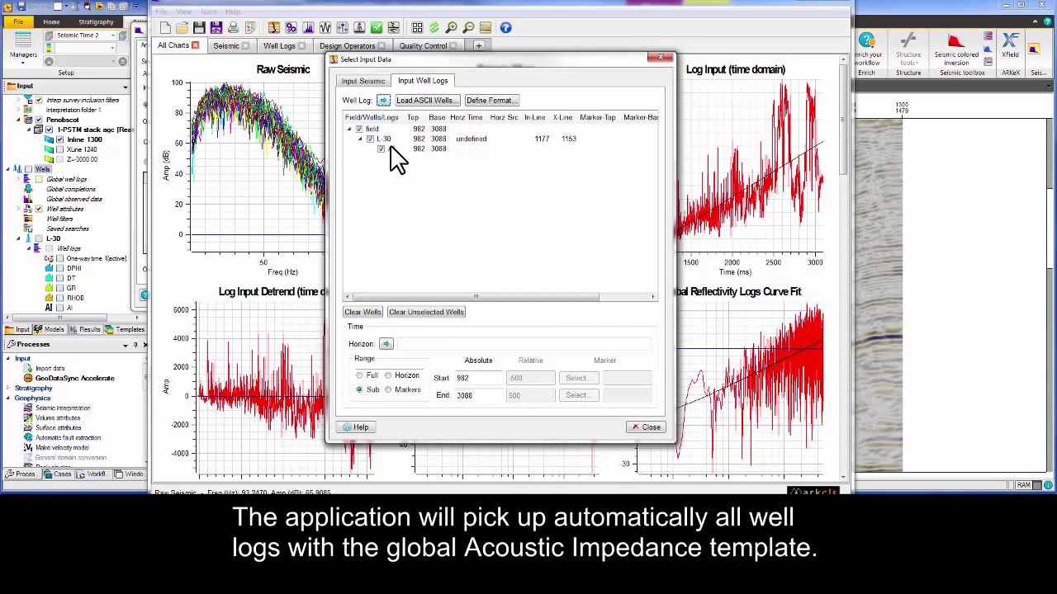
- Set the well logs' absolute time range to 1600–2400 and close the input data selection
double_click(489, 379)
text(1600)
key(Tab)
text(24)
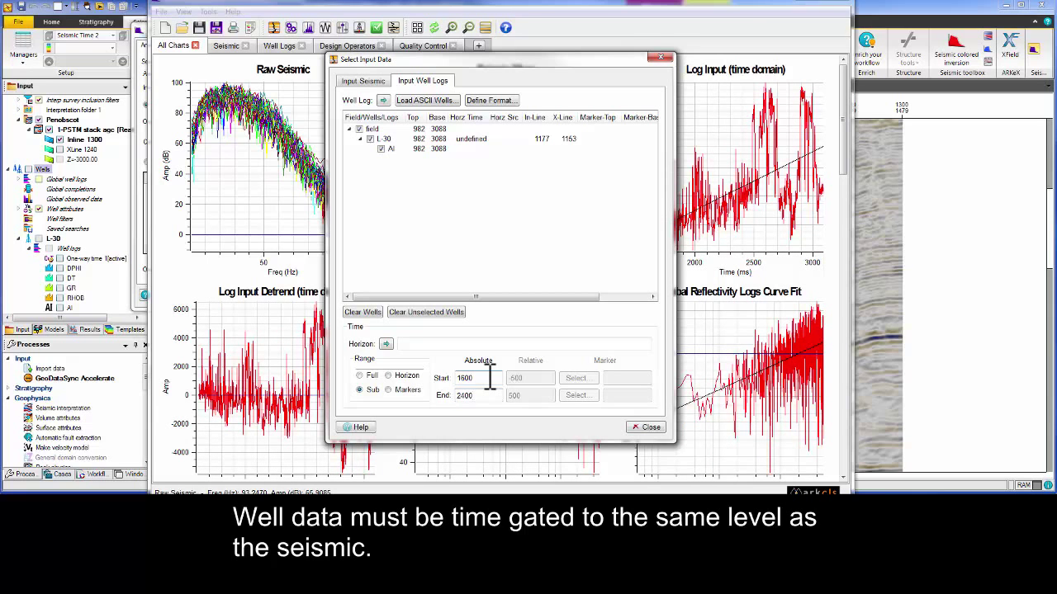
key(Escape)
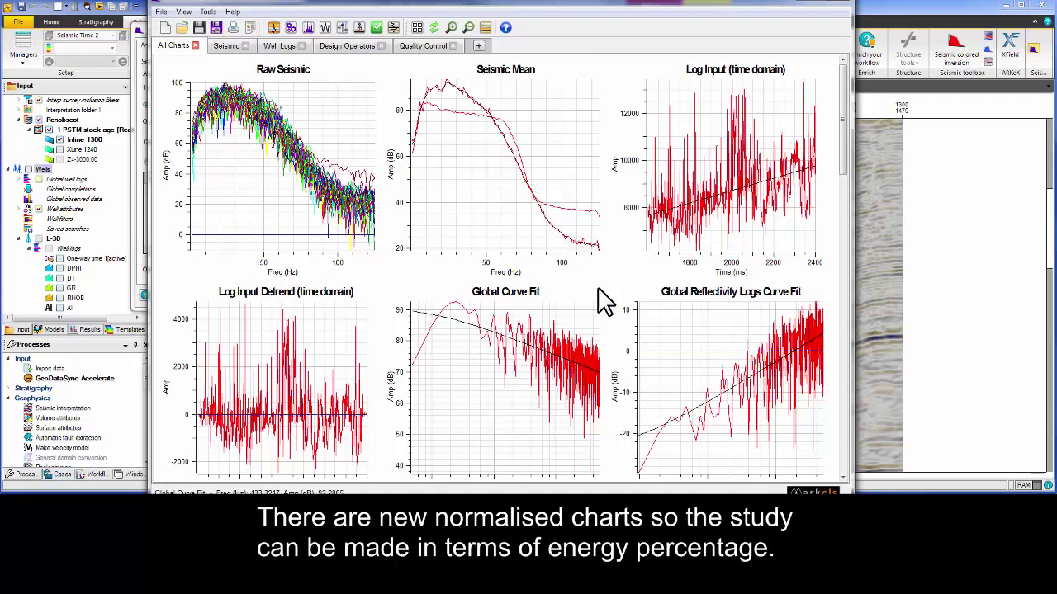
- Review the full set of charts, from the curve fits through the broadband analysis and design operators to the quality control plots
scroll(604, 301, down, 8)
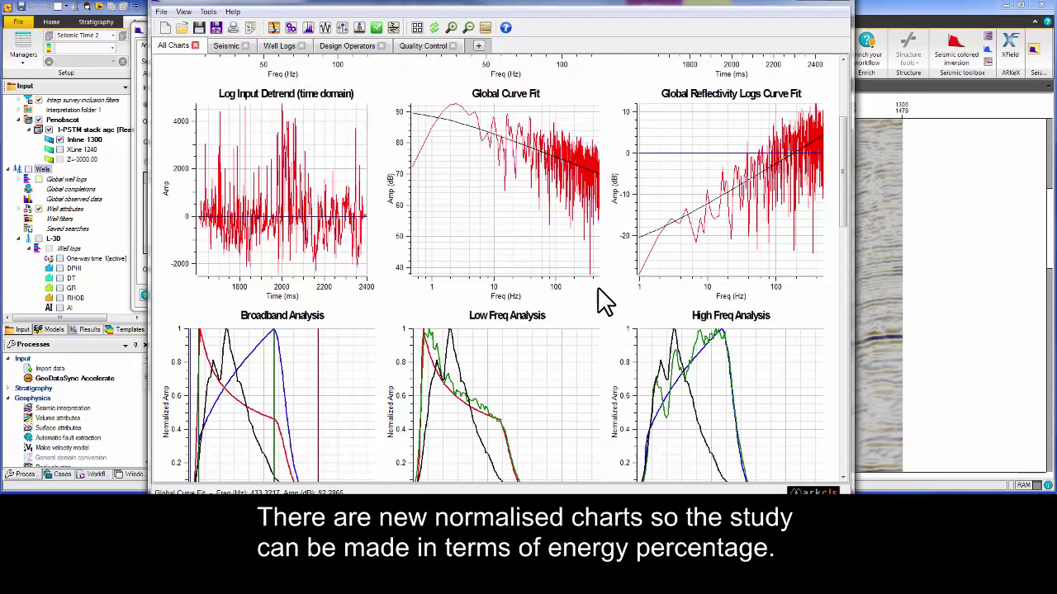
scroll(603, 301, down, 4)
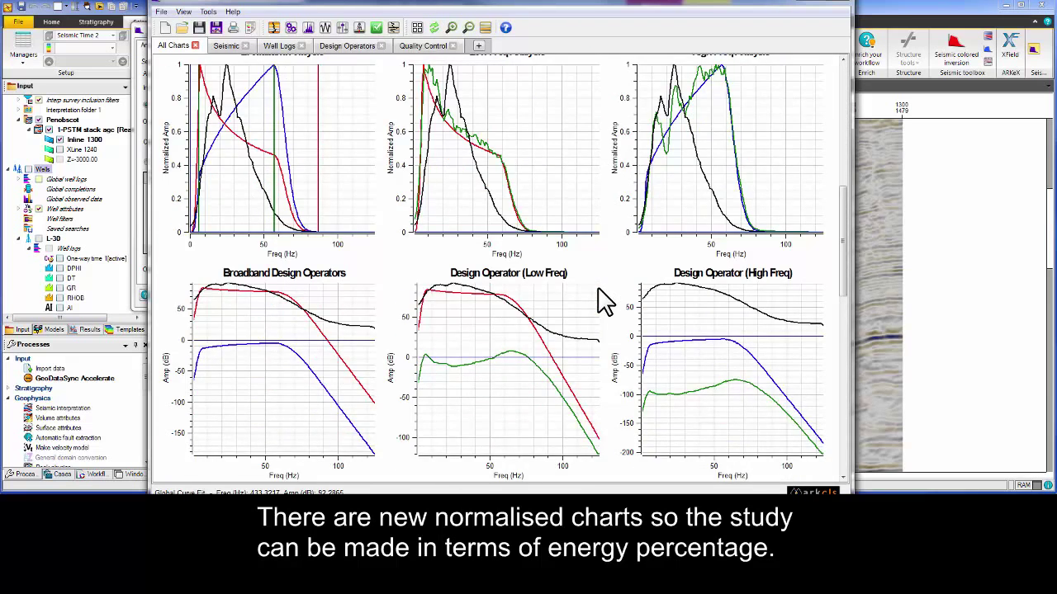
scroll(603, 301, down, 7)
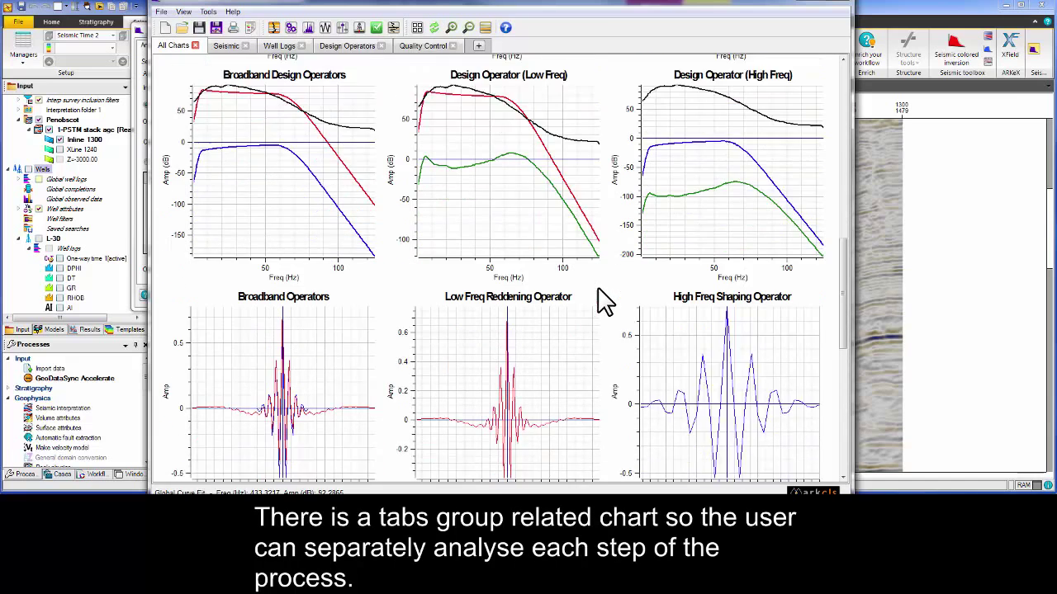
scroll(605, 302, down, 4)
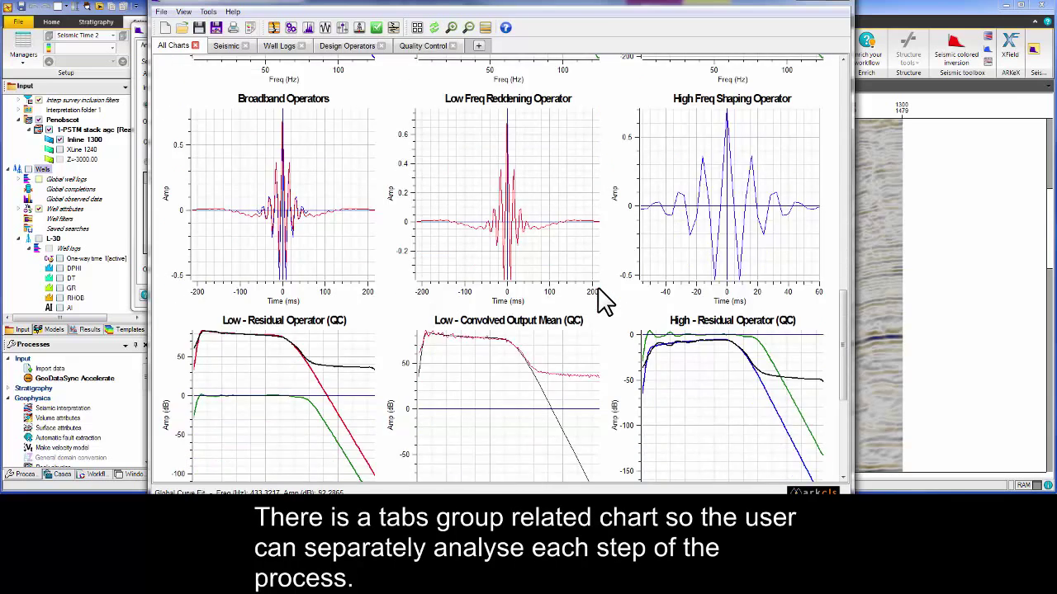
scroll(605, 302, down, 1)
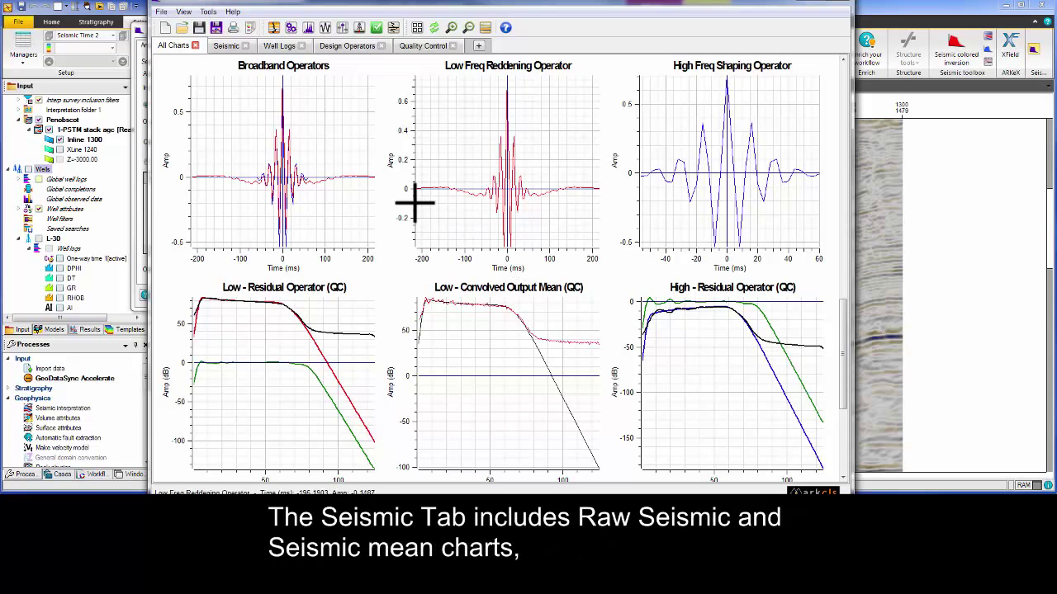
- Set the seismic mean smoothing operator length to 9 Hz and fit the well log curves over a custom range with a 1 Hz low cut
click(230, 46)
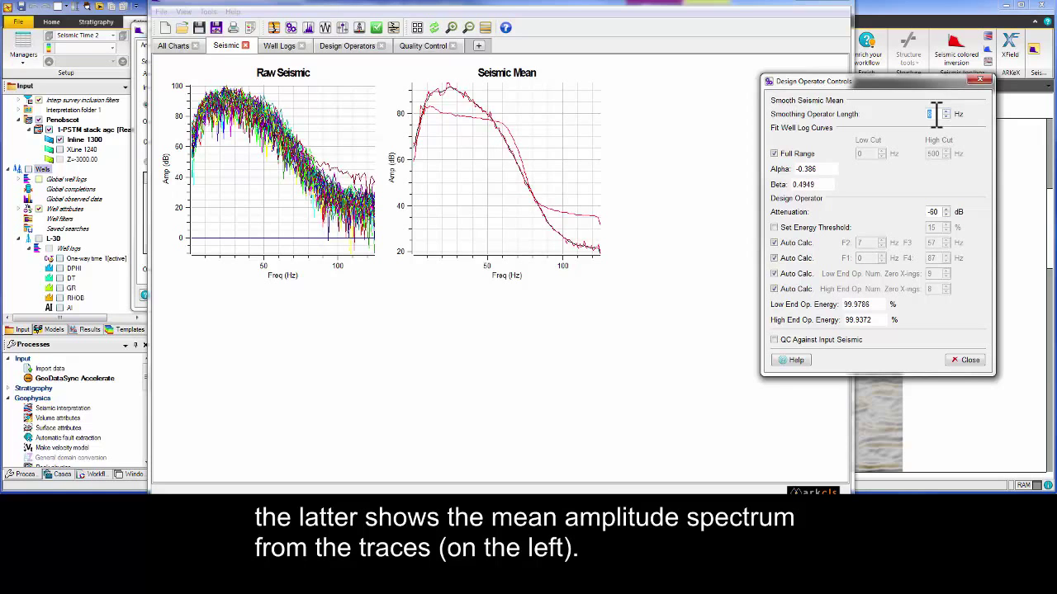
scroll(936, 114, up, 1)
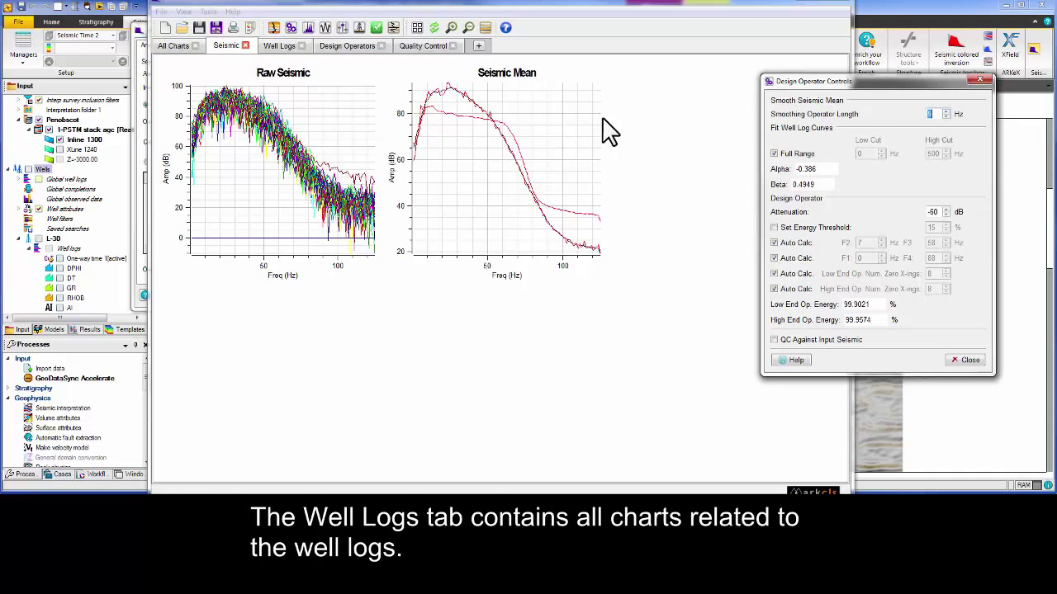
click(285, 46)
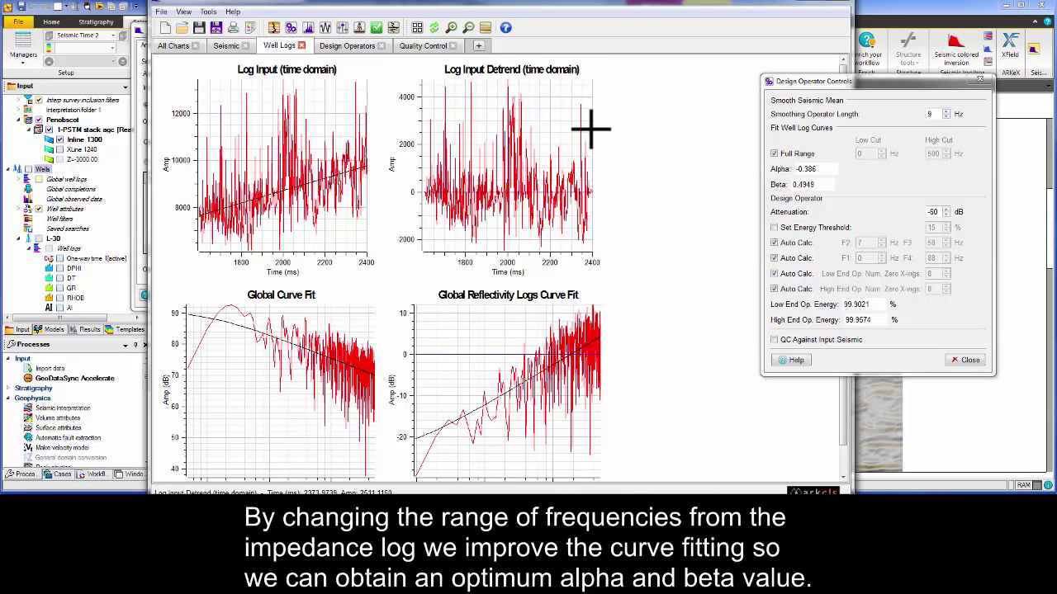
click(801, 154)
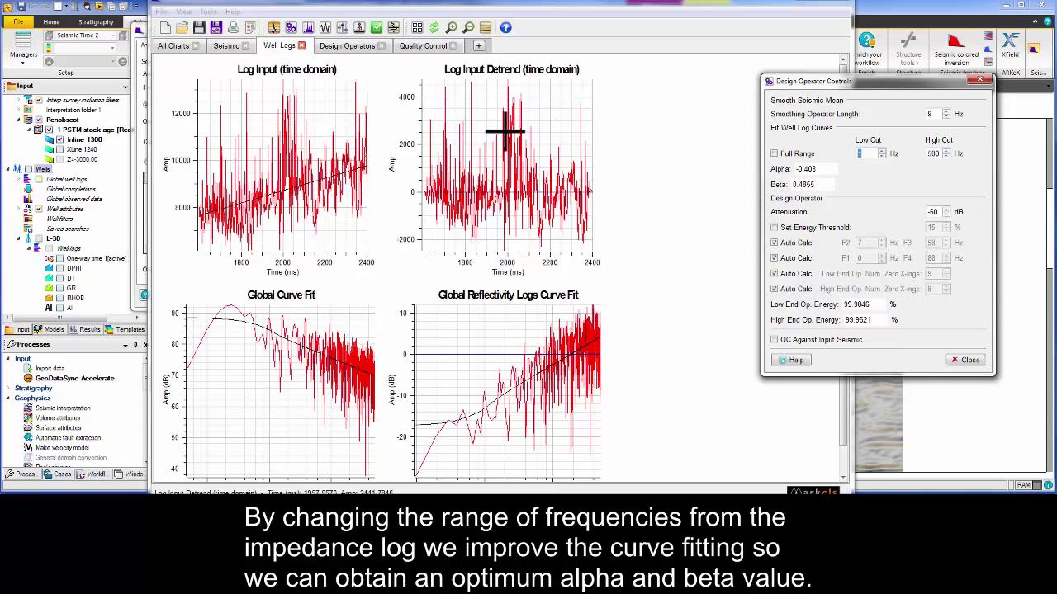
scroll(477, 126, down, 1)
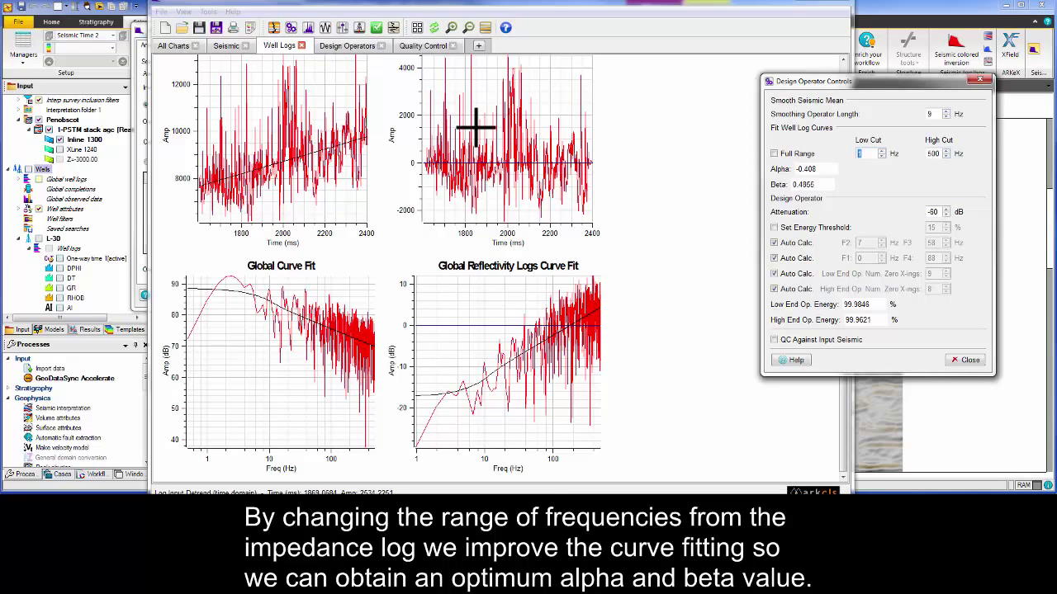
- Set the design operator attenuation to -39 dB while checking the low, high and broadband design operator charts
click(353, 57)
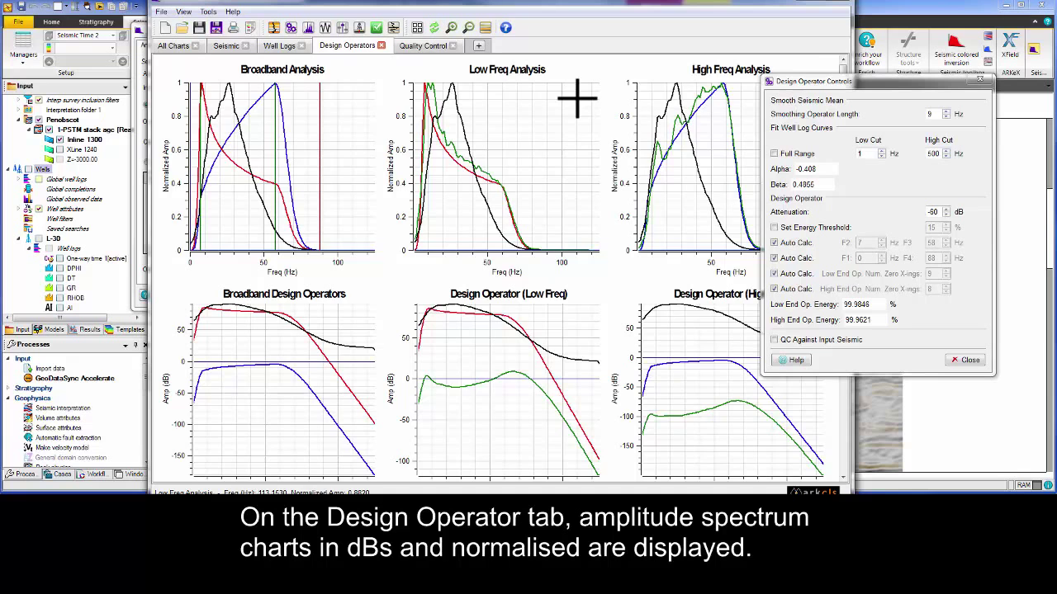
scroll(578, 99, down, 4)
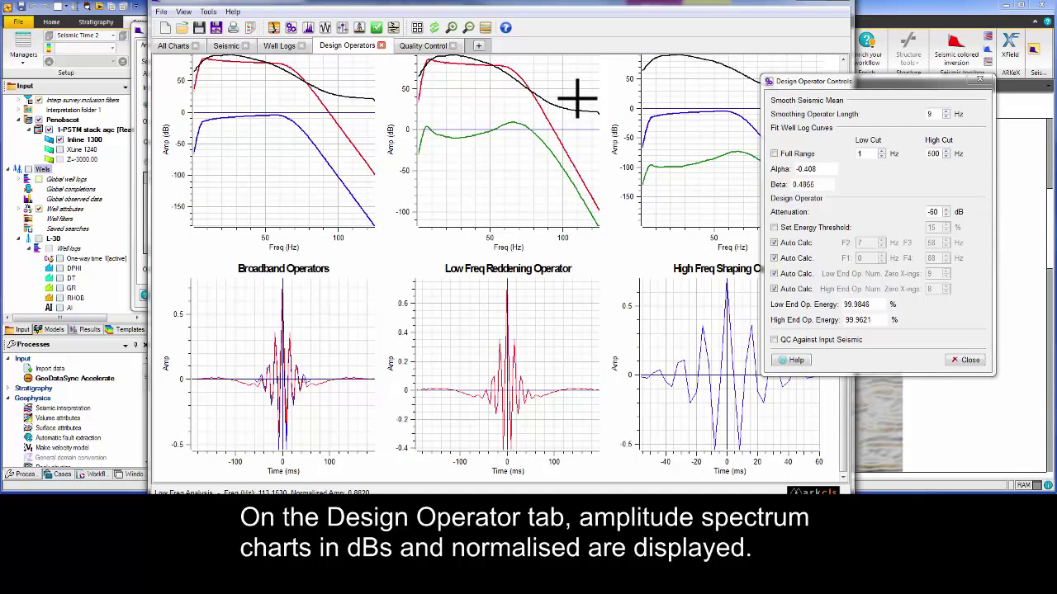
scroll(578, 99, up, 4)
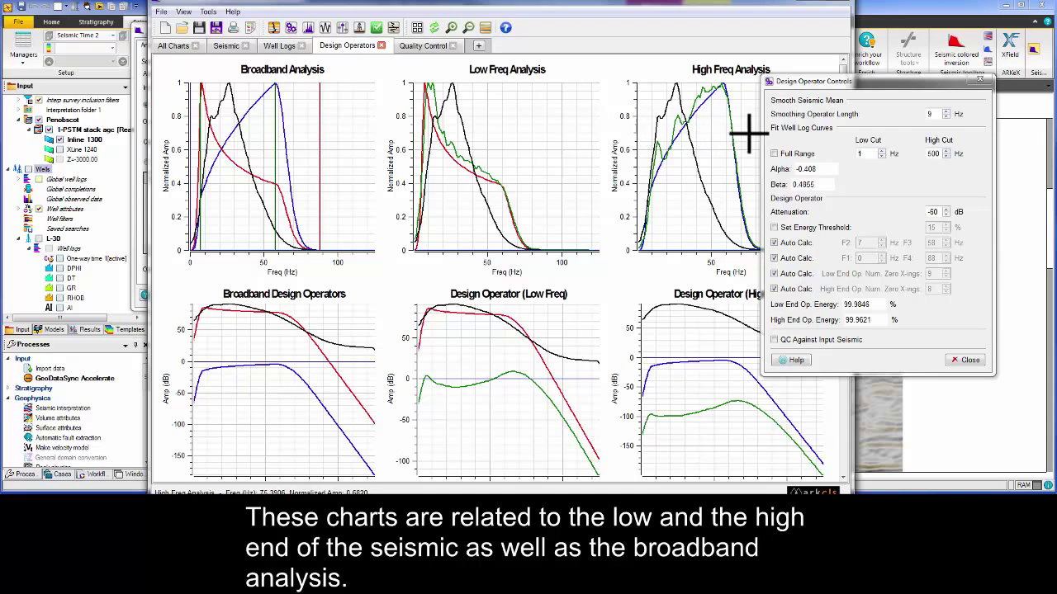
click(935, 212)
scroll(937, 212, down, 5)
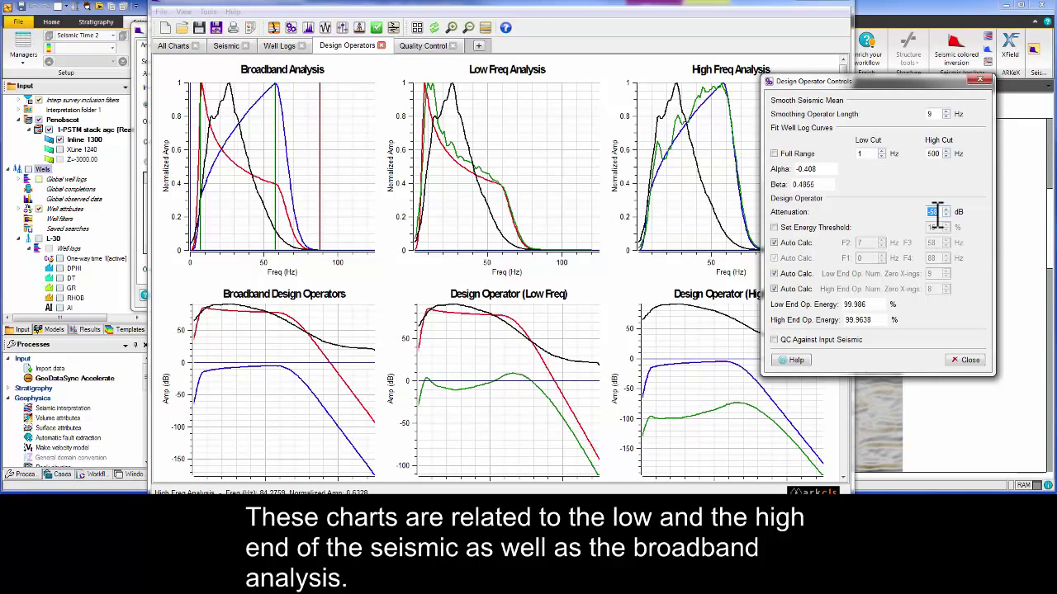
scroll(937, 212, up, 10)
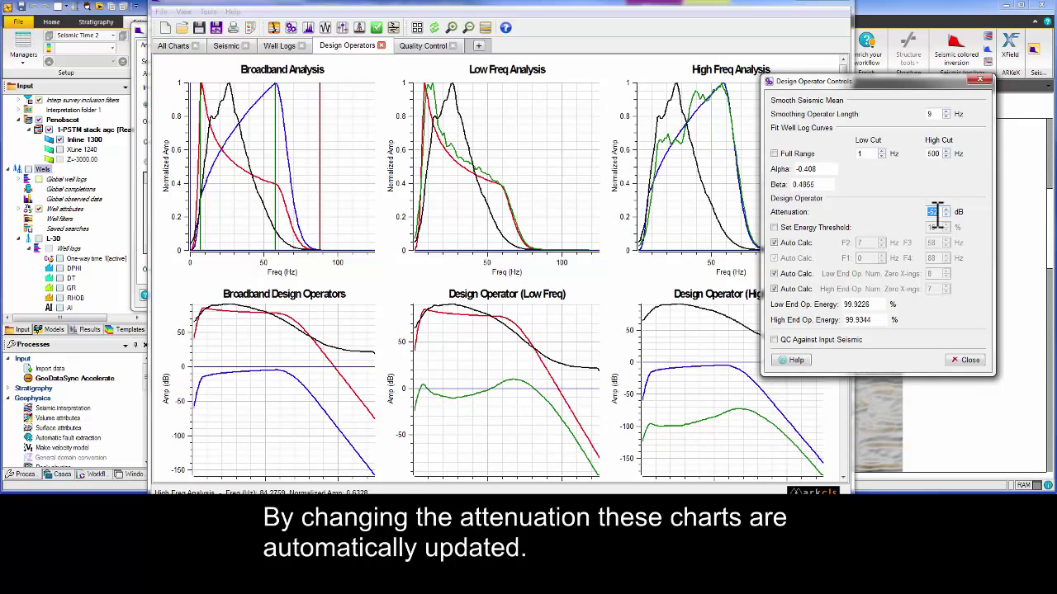
scroll(937, 212, up, 3)
scroll(937, 212, up, 4)
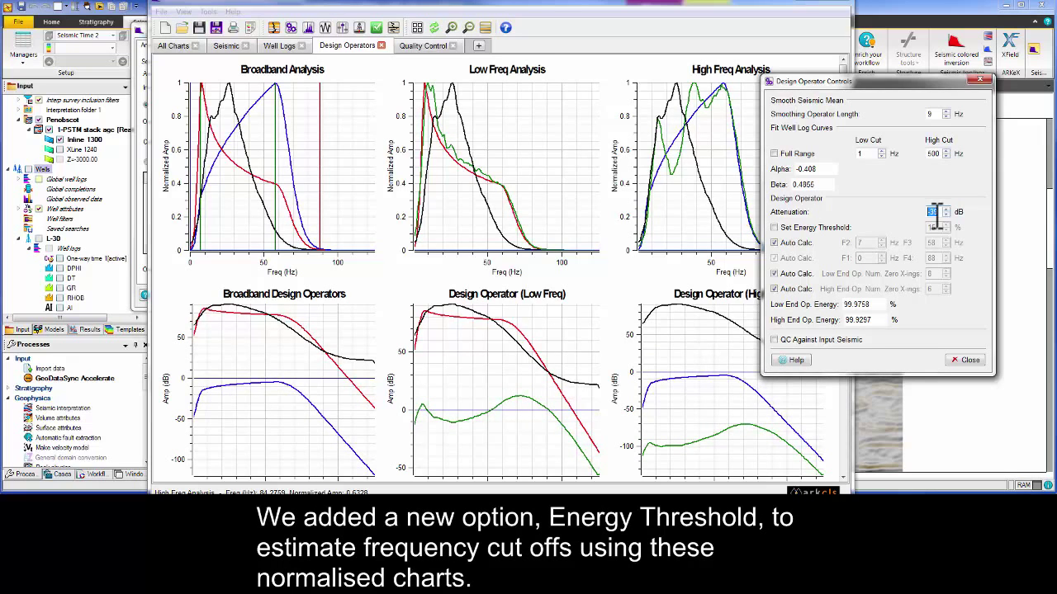
- Enable the energy threshold for estimating the frequency cut-offs and set it to 34 %
click(834, 230)
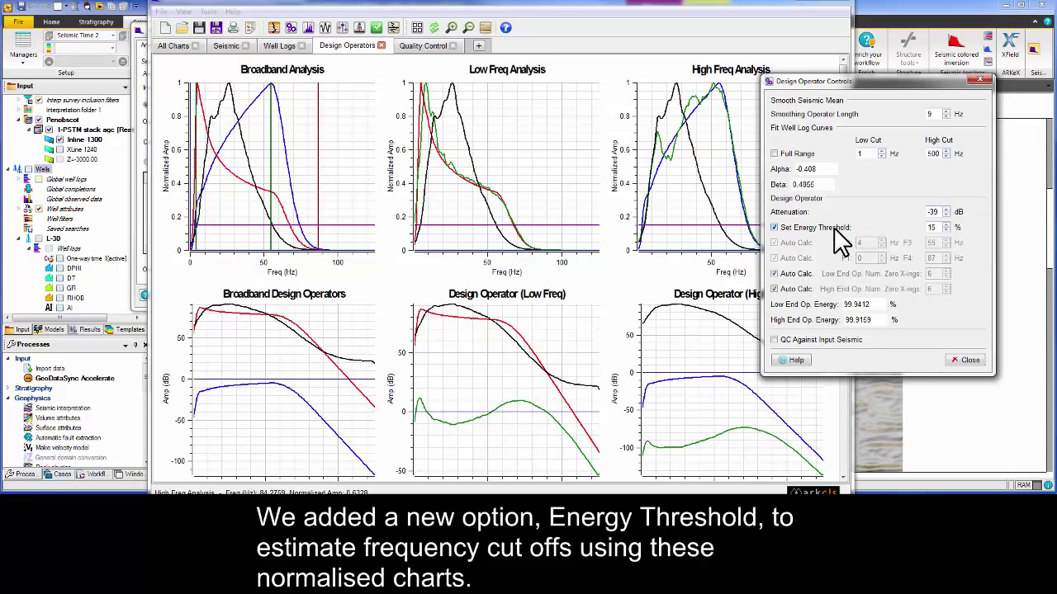
scroll(937, 228, up, 1)
scroll(937, 228, up, 6)
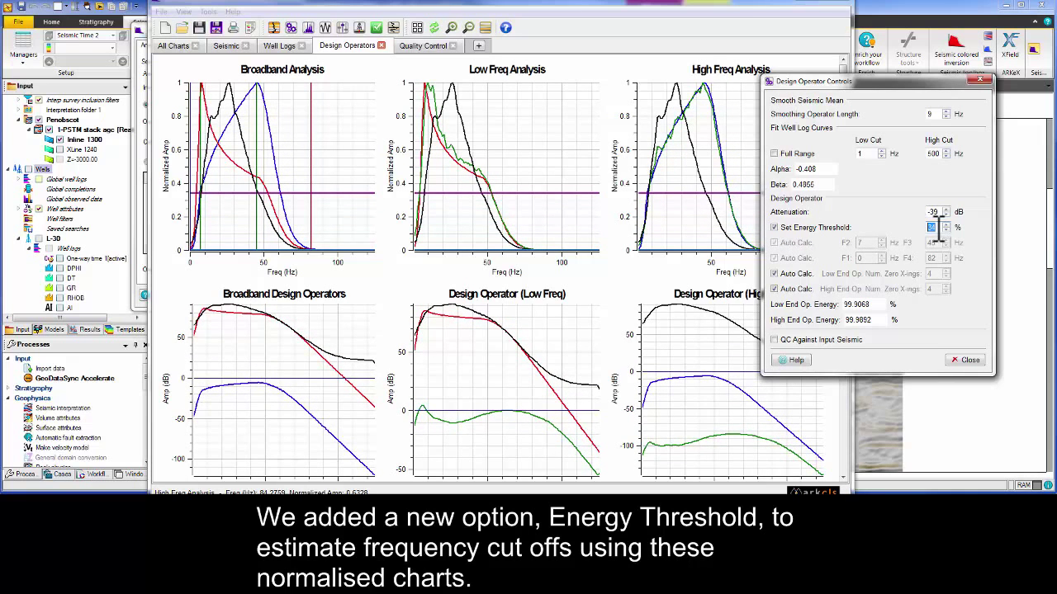
- Turn off automatic calculation of the zero crossings for both the low-end and high-end operators
scroll(731, 297, down, 3)
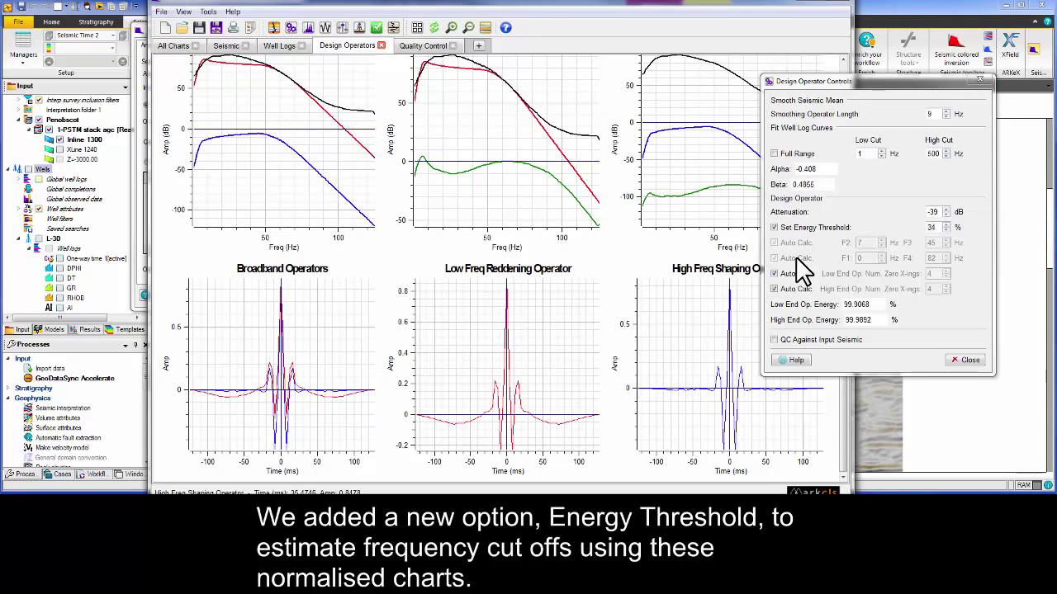
click(773, 273)
click(774, 288)
double_click(936, 275)
double_click(931, 289)
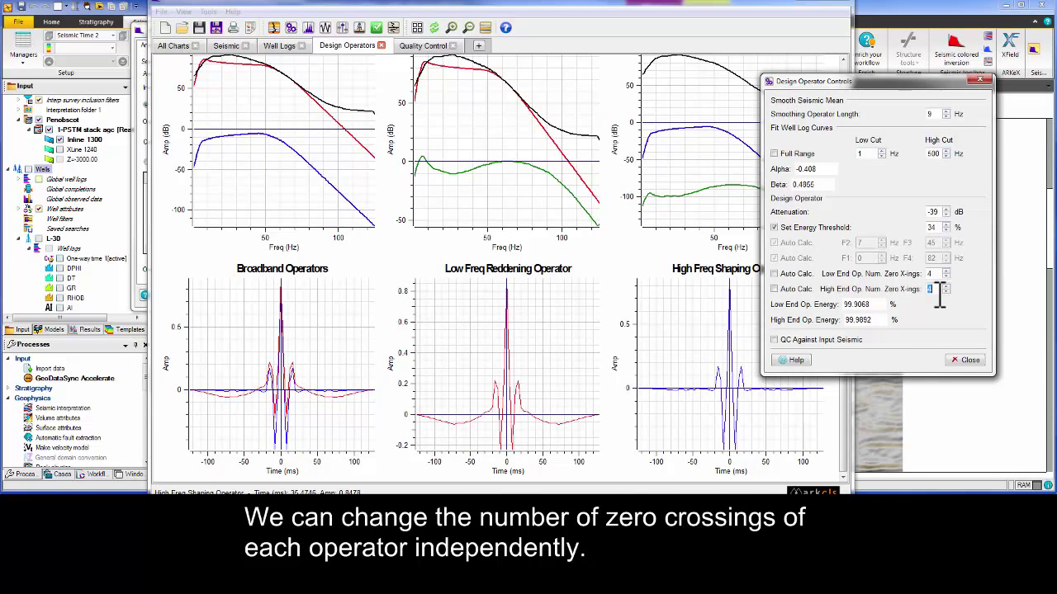
key(Return)
- Check the quality control charts, then open the seismic view and widen its window to compare the input and low-end sections of inline 1177
click(417, 49)
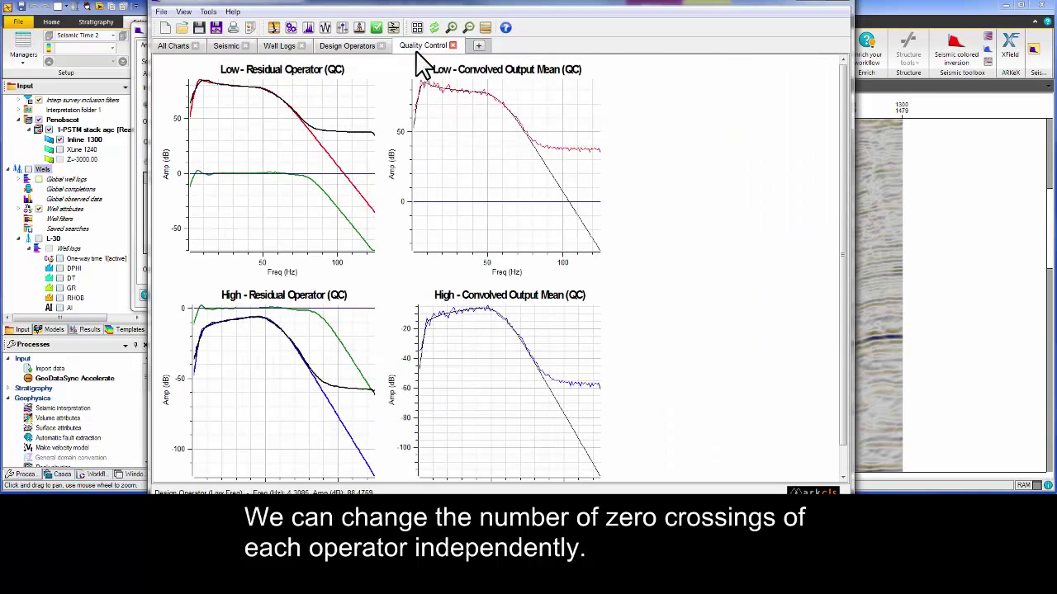
click(482, 30)
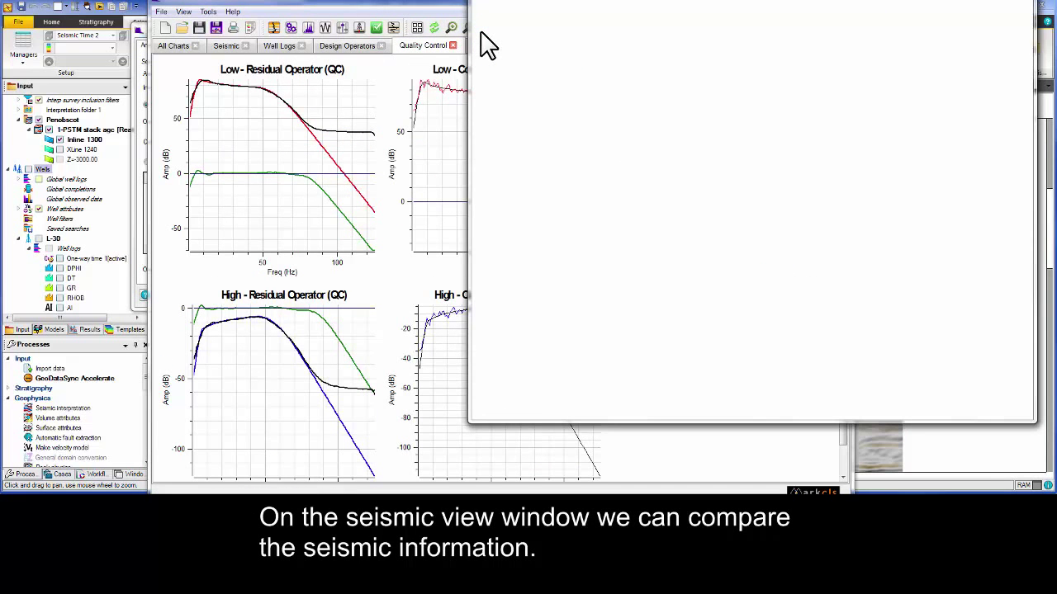
drag(469, 58, 322, 58)
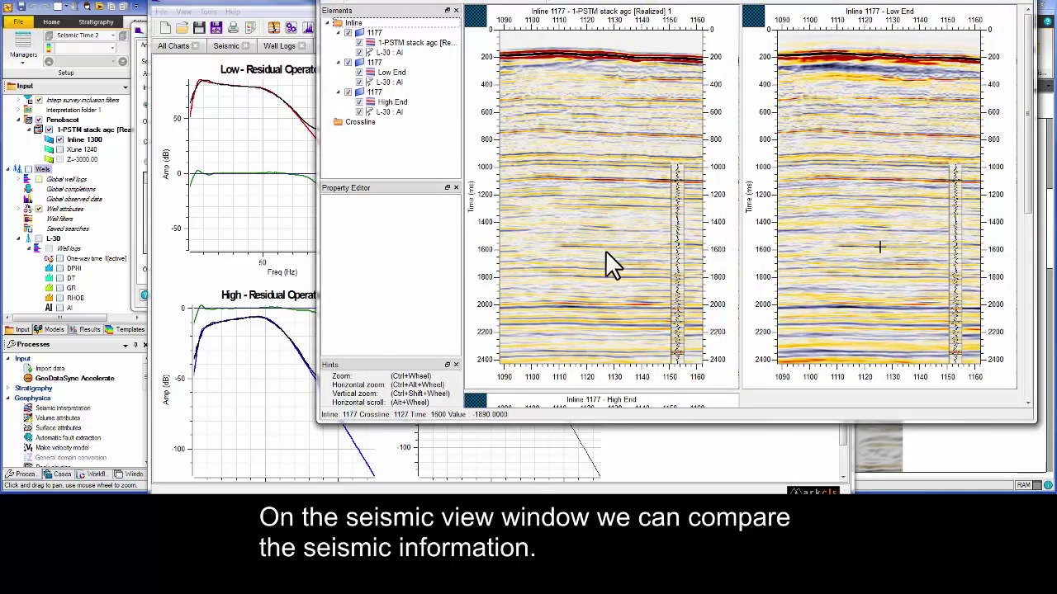
- Compare the input and low-end sections of inline 1177 around the L-30 well down to 3200 ms, and view the high-end section
drag(607, 254, 550, 147)
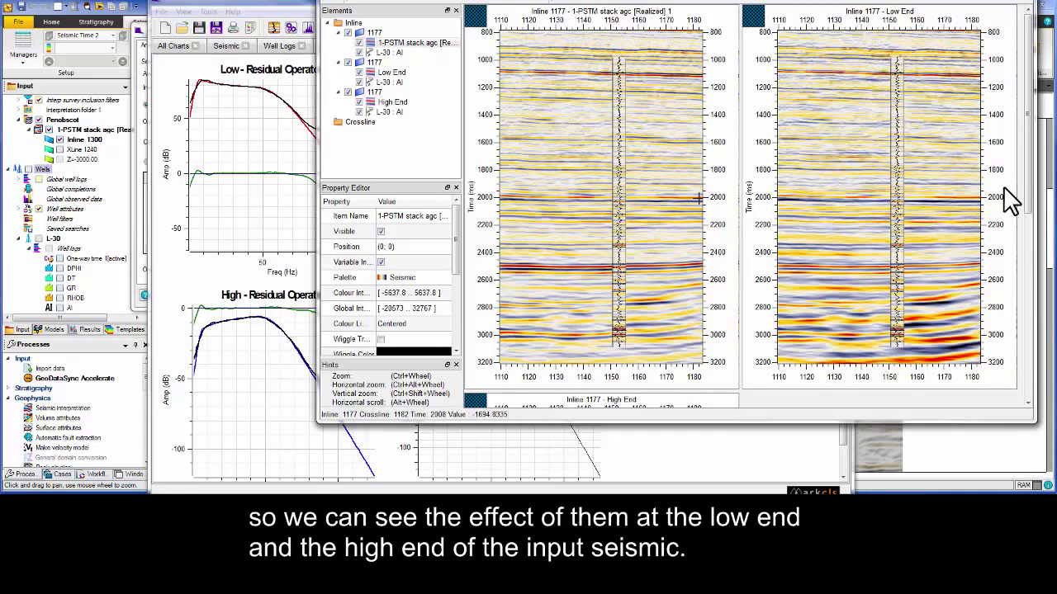
drag(1026, 178, 1032, 363)
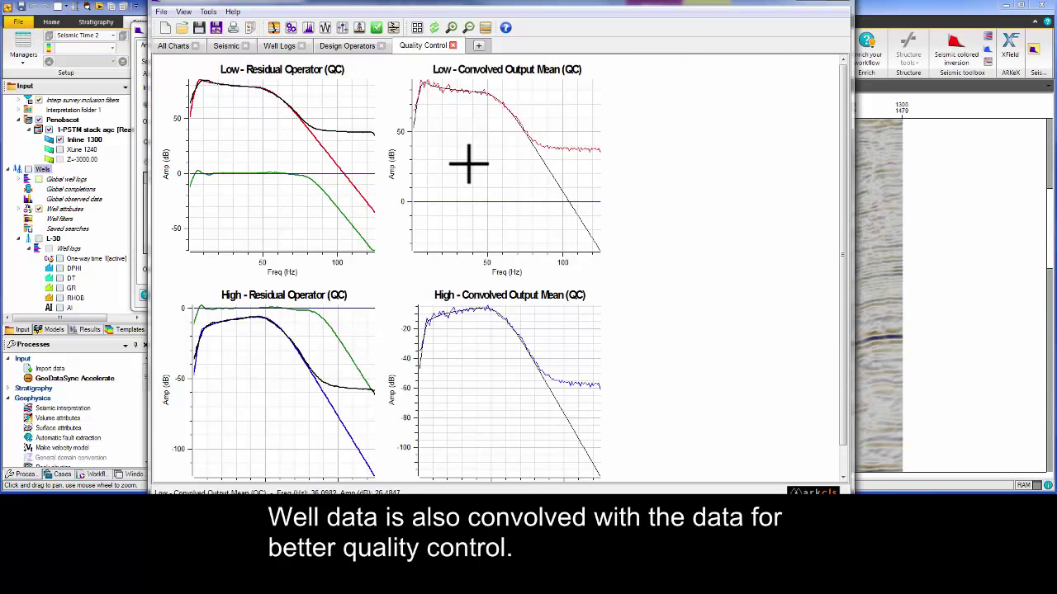
- Check the operator quality control coefficients in the advanced controls and the well-to-seismic correlation information for well L-30
click(308, 27)
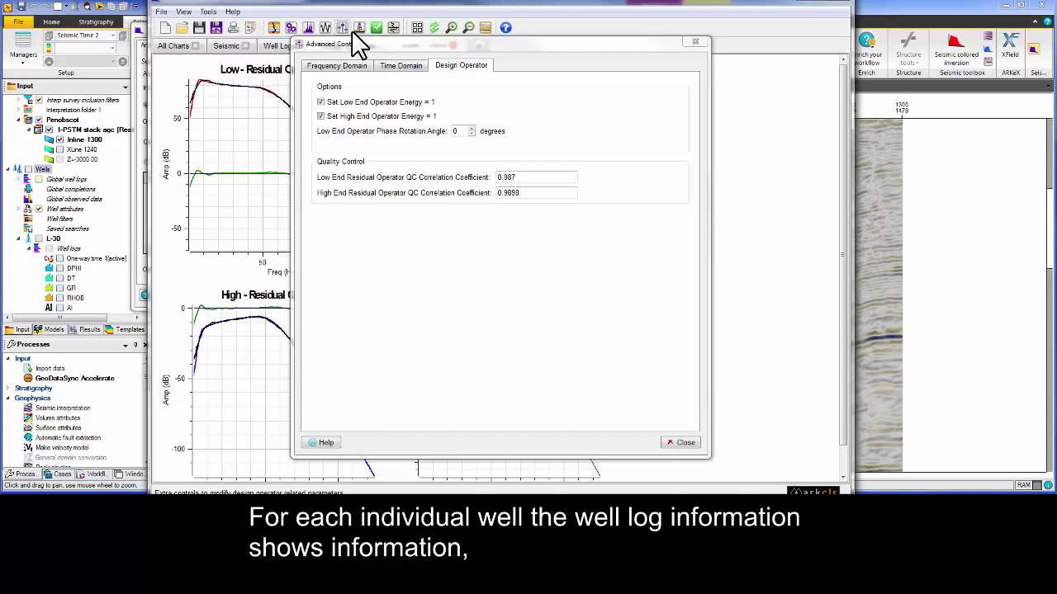
click(359, 33)
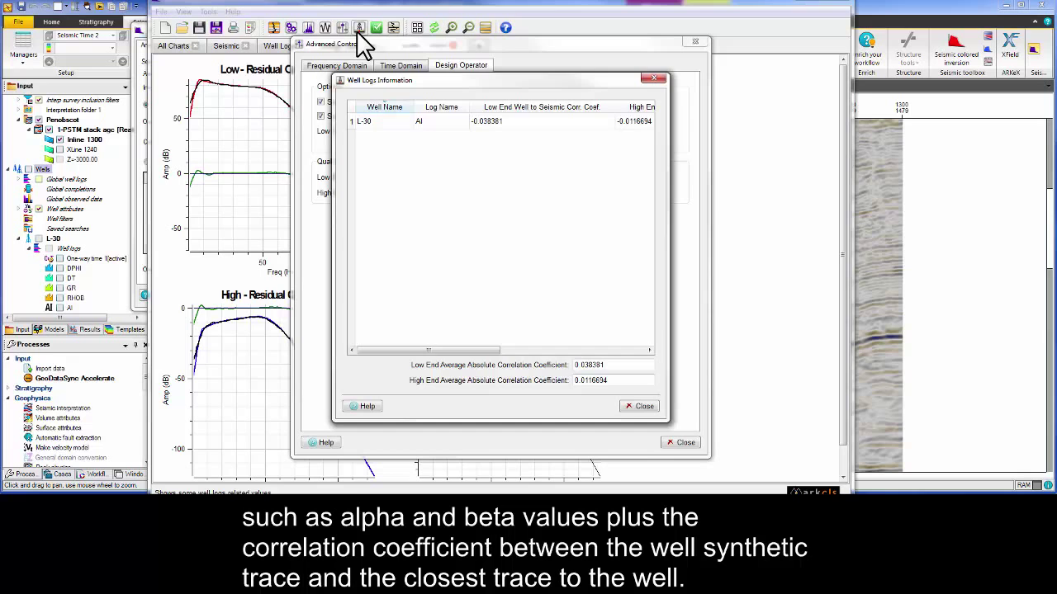
key(Escape)
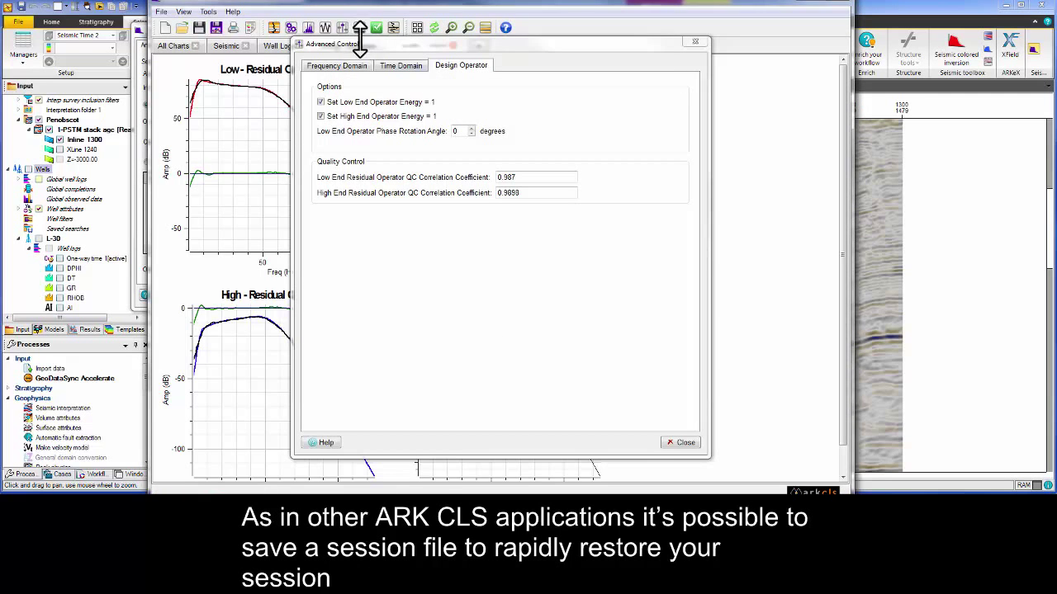
key(Escape)
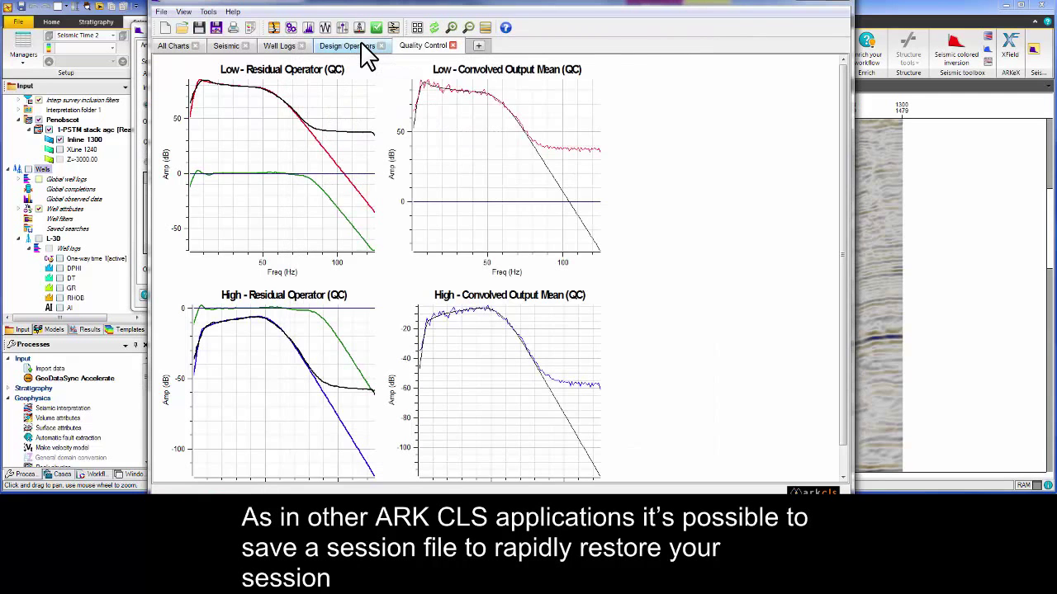
- View the session-saving options without saving, and save the calculated low-end and high-end operators under the wavelet name BroadBand
click(199, 27)
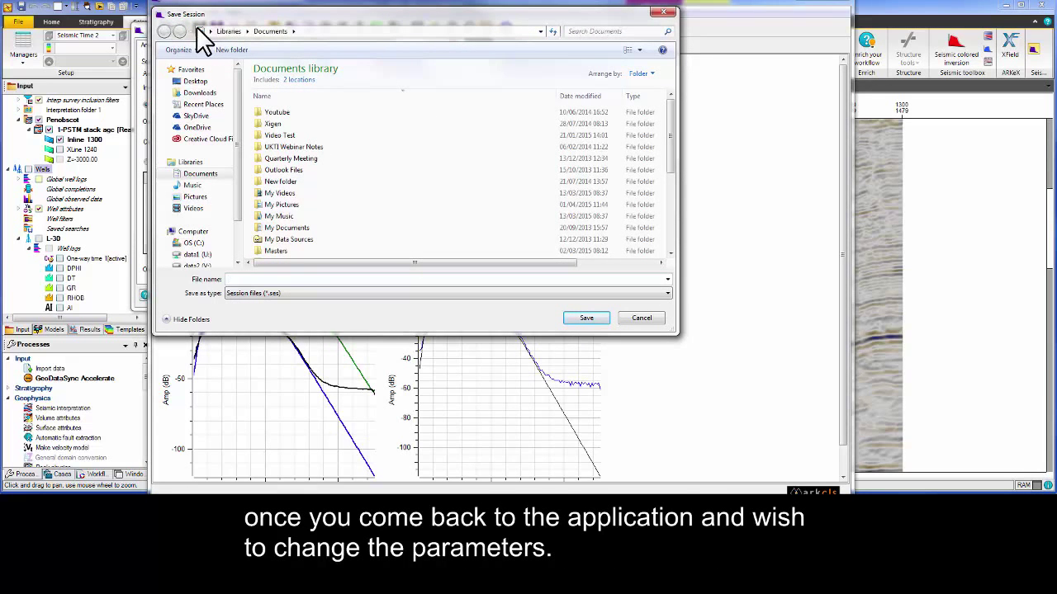
key(Escape)
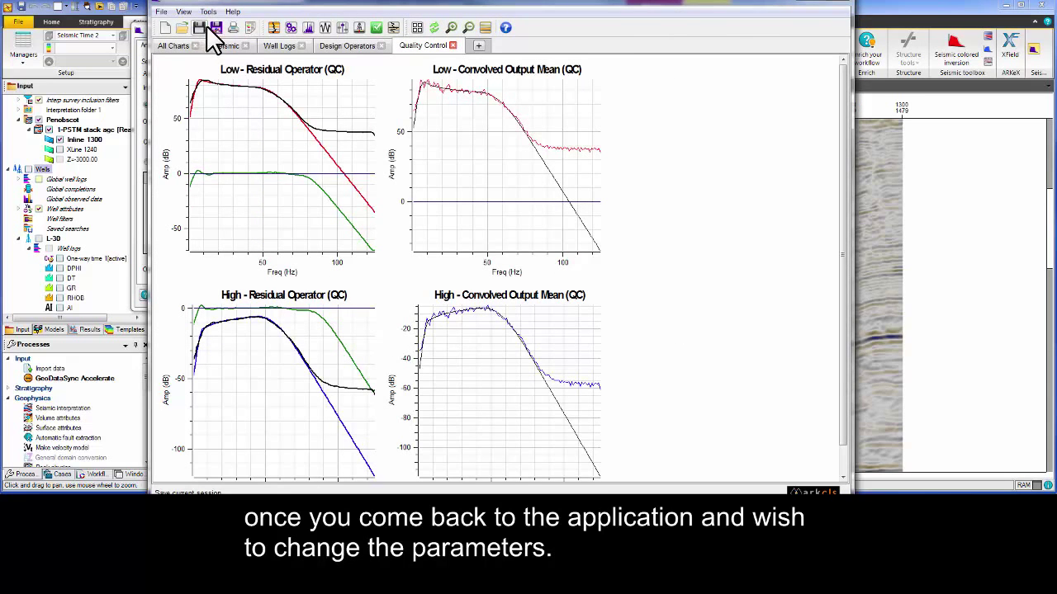
click(217, 29)
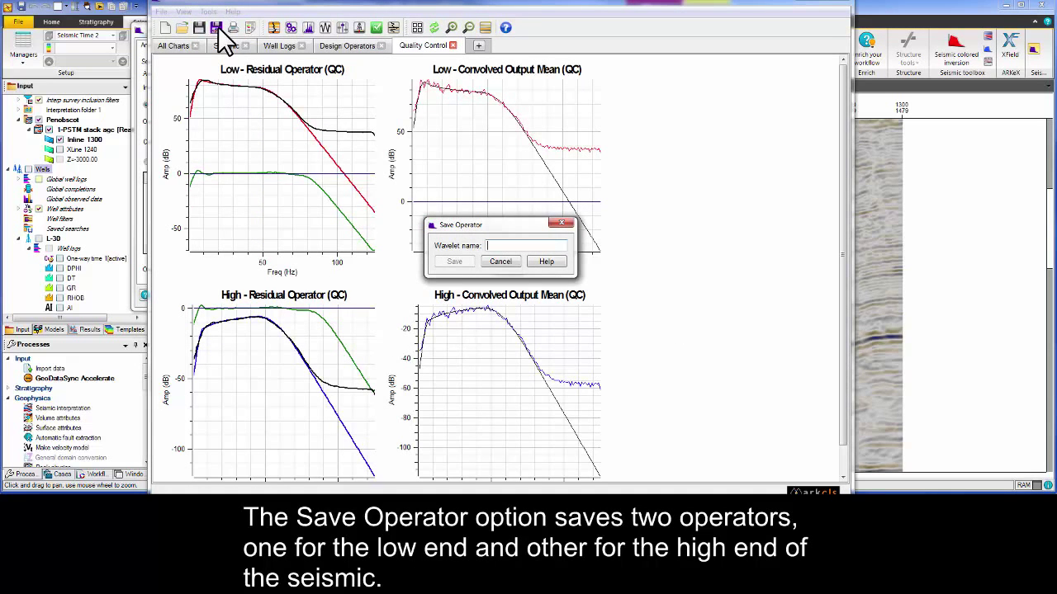
text(BroadBand)
key(Return)
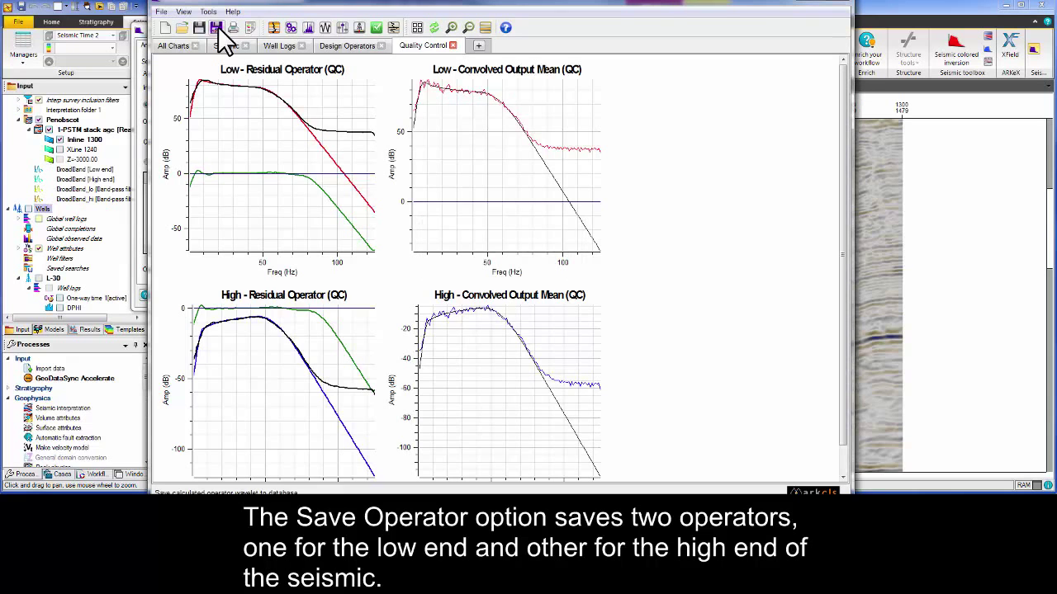
- Exit the broadband analysis application and return to the Seismic broadband dialog
click(162, 11)
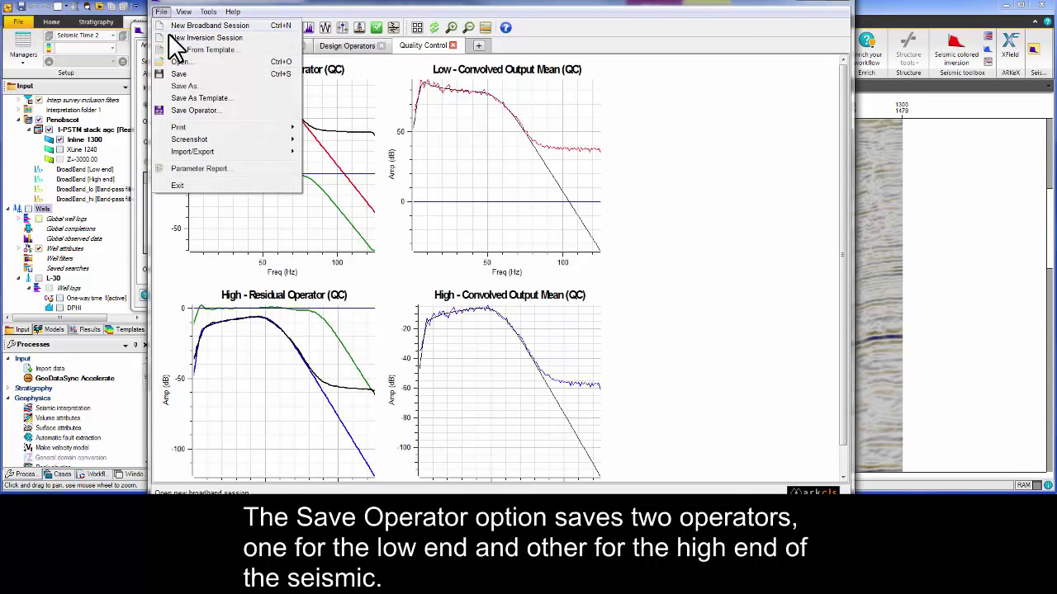
click(190, 192)
click(495, 269)
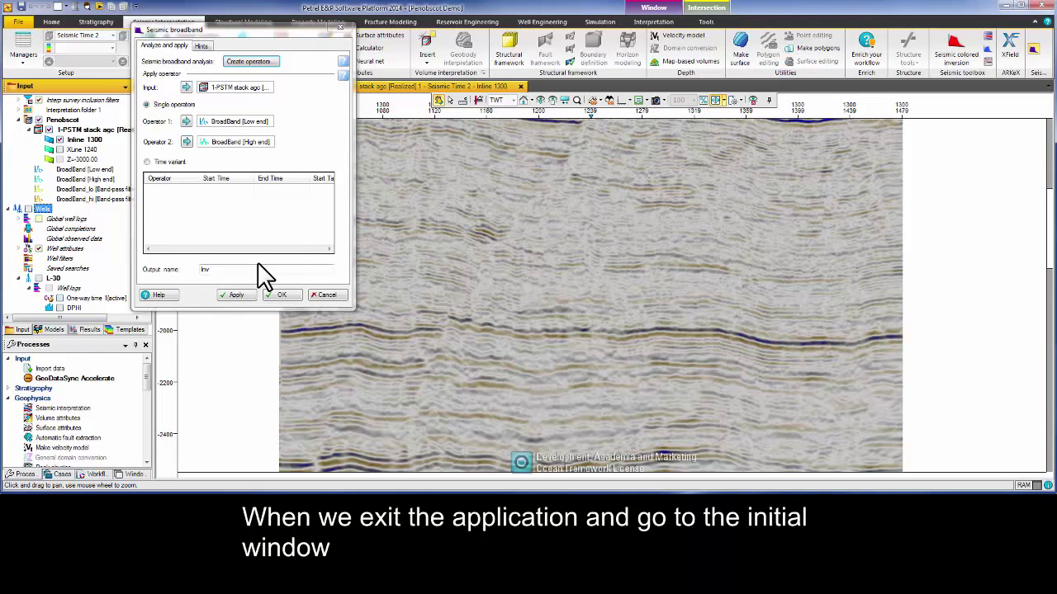
- Set the output name to BroadBand and apply both operators to the 1-PSTM stack agc seismic
click(211, 269)
double_click(210, 269)
text(BroadBand)
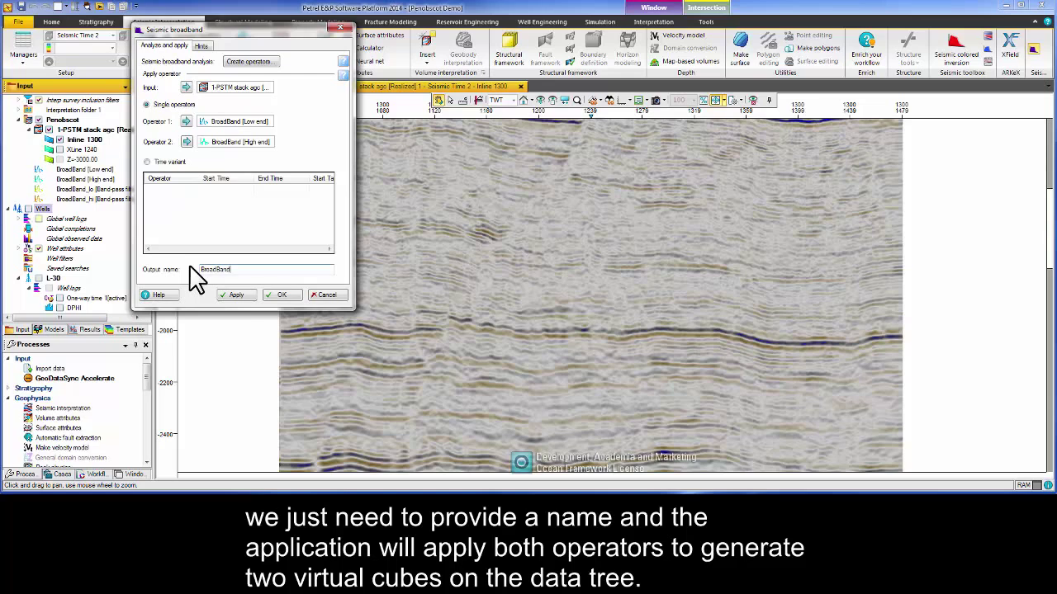
click(236, 297)
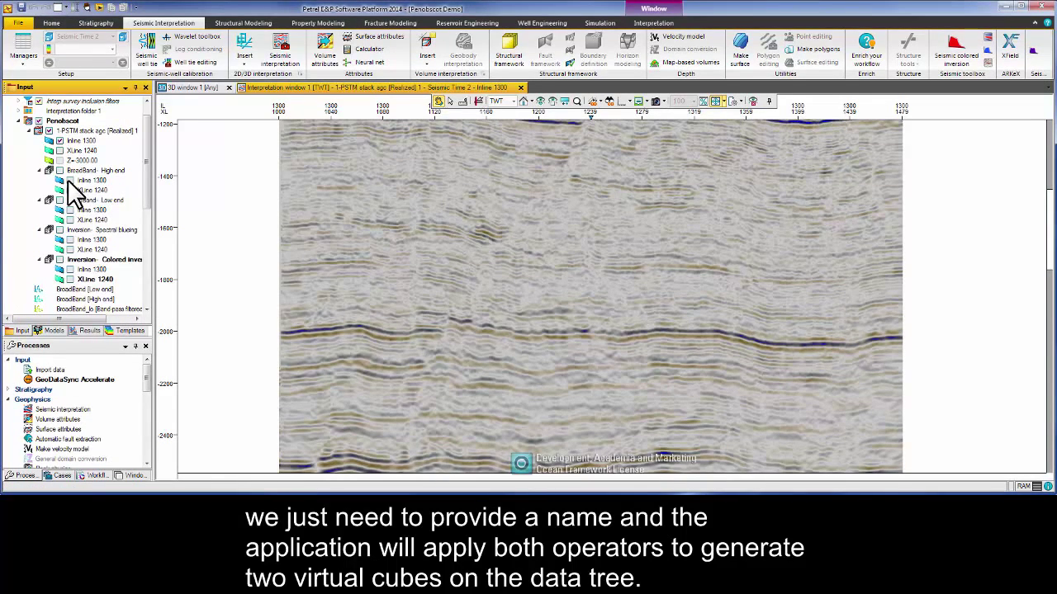
- Display inline 1300 of the BroadBand high-end cube and compare it with inline 1300 of the low-end cube
click(69, 181)
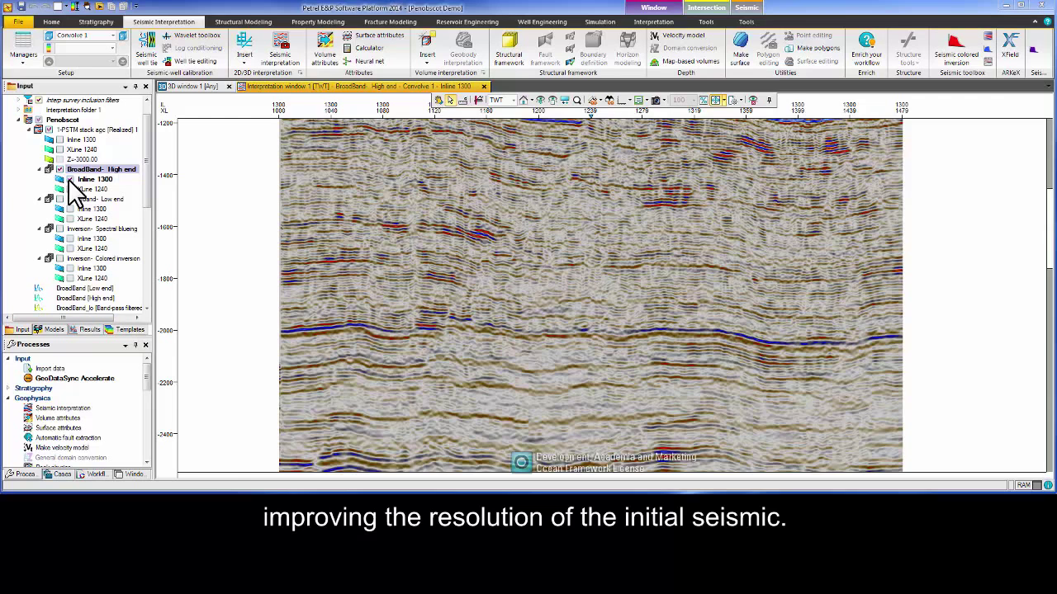
click(70, 182)
click(70, 209)
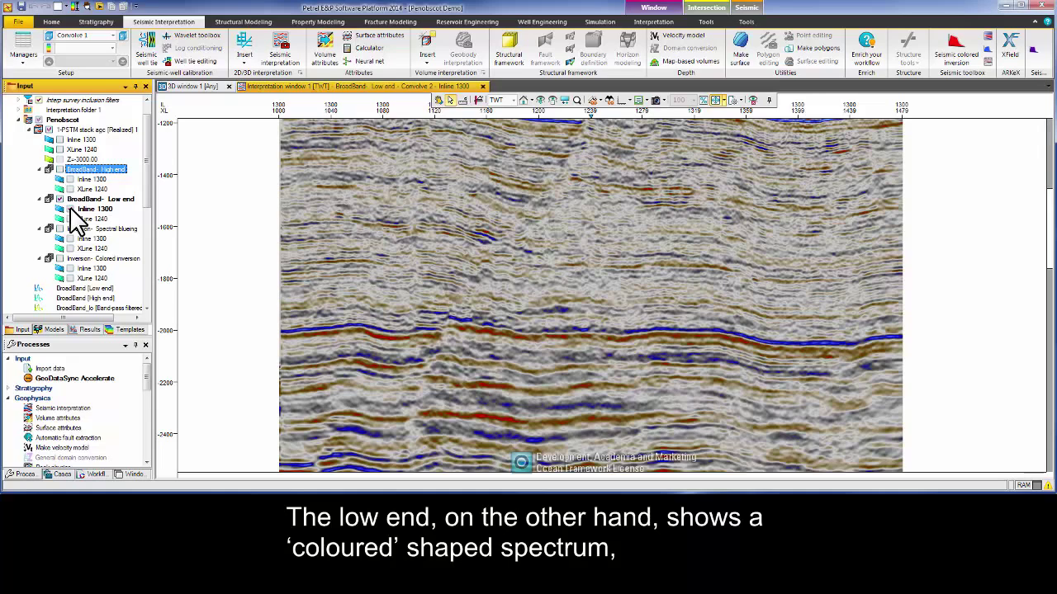